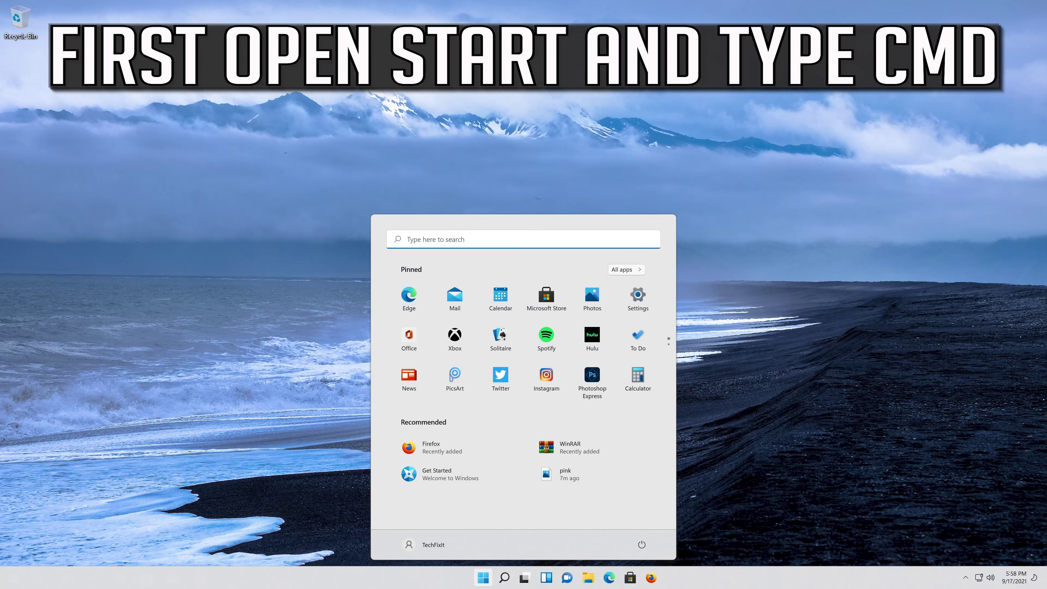
Search the Start menu for 'cmd' and launch Command Prompt
{"action": "type", "text": "cmd"}
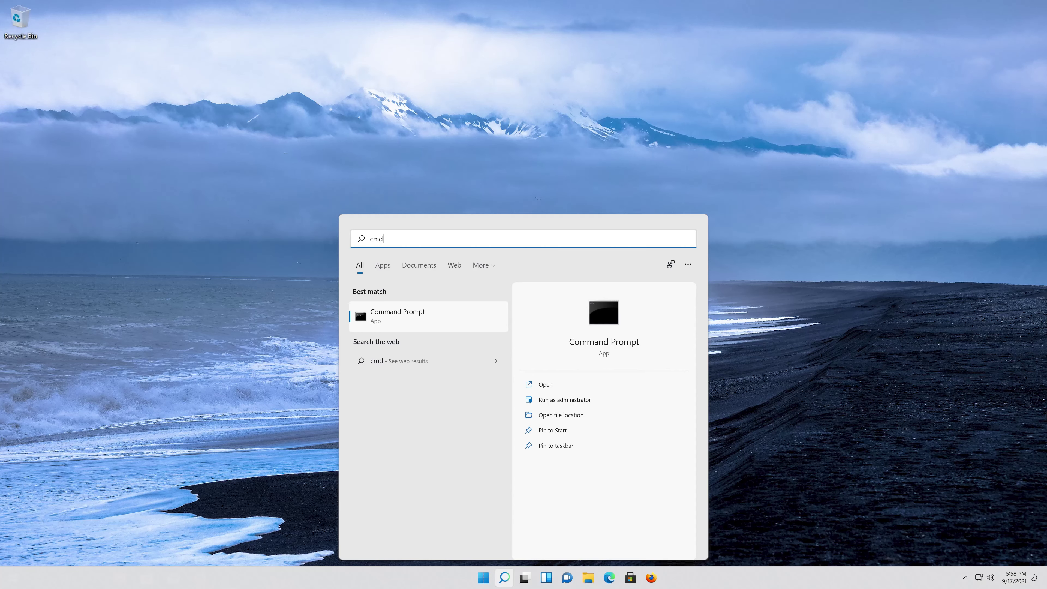
{"action": "key", "text": "Return"}
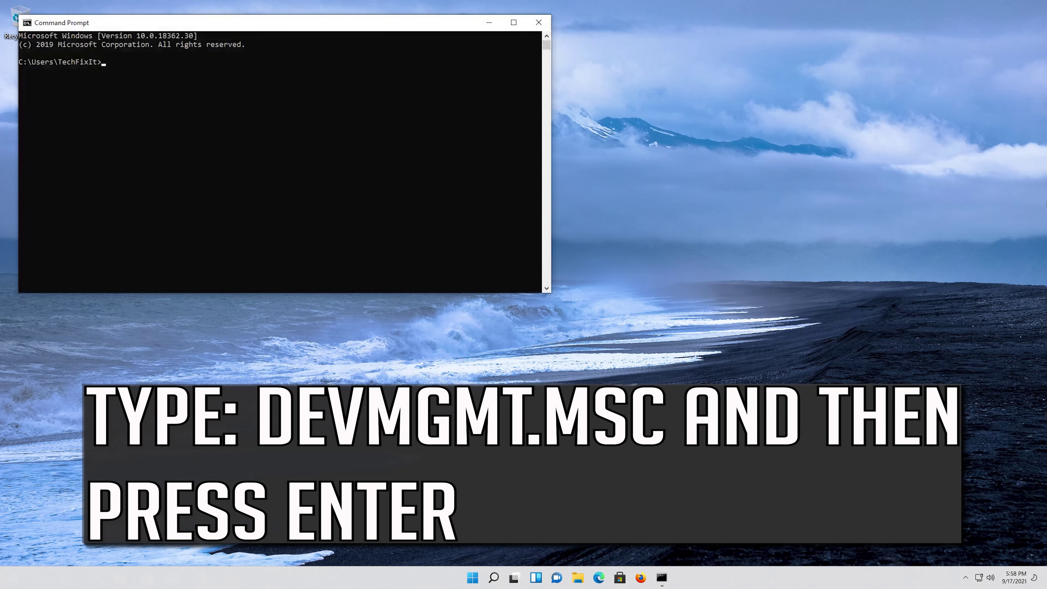
Run devmgmt.msc at the command prompt to launch Device Manager
{"action": "type", "text": "devmgmt.msc"}
{"action": "key", "text": "Return"}
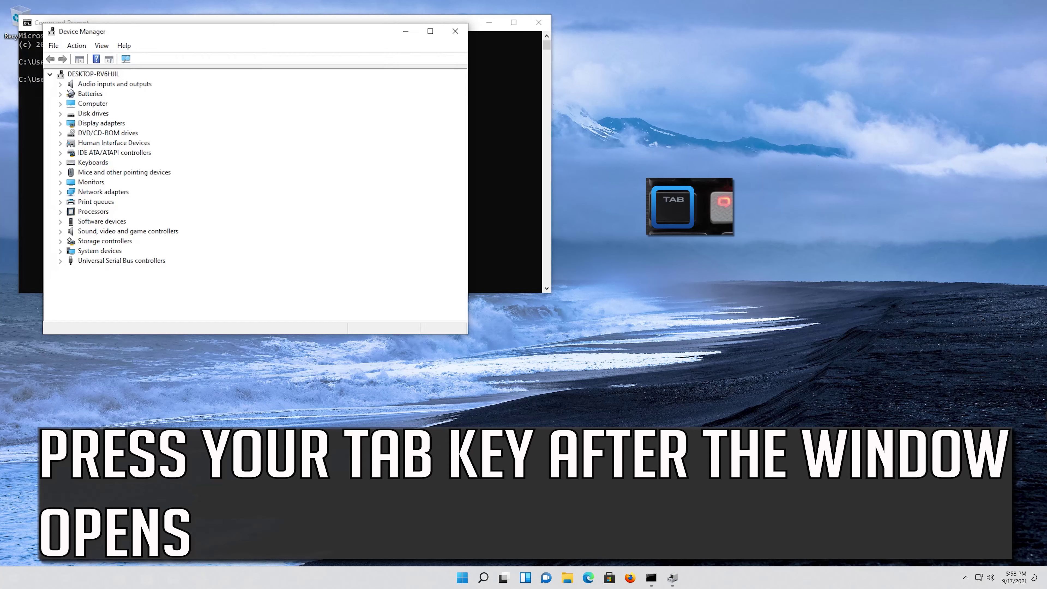
Expand Mice and other pointing devices and open the Microsoft PS/2 Mouse properties
{"action": "key", "text": "Tab"}
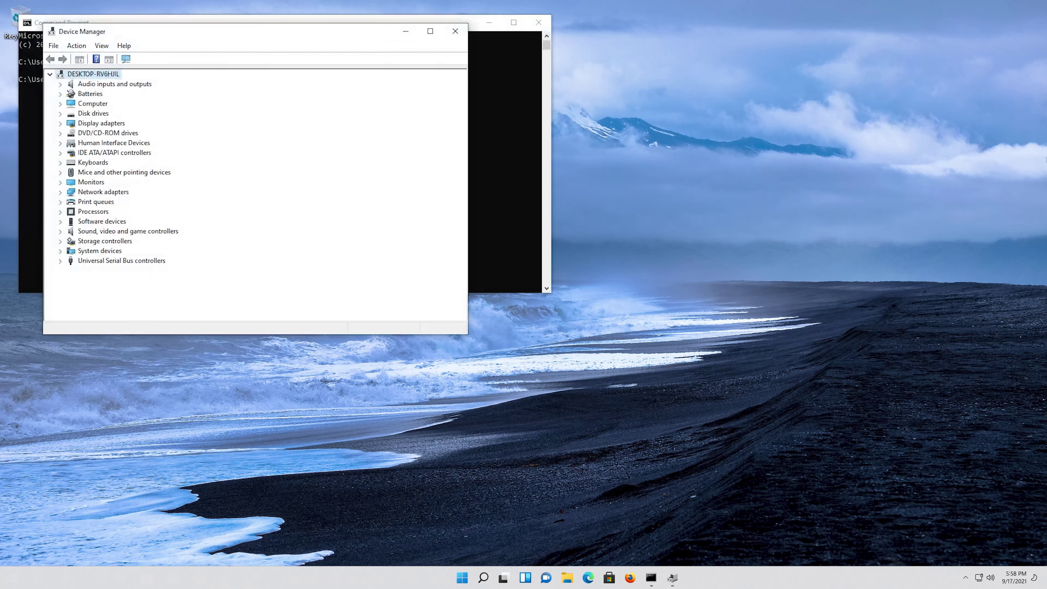
{"action": "key", "text": "Down"}
{"action": "key", "text": "Down"}
{"action": "key", "text": "Down"}
{"action": "key", "text": "Down"}
{"action": "key", "text": "Down"}
{"action": "key", "text": "Down"}
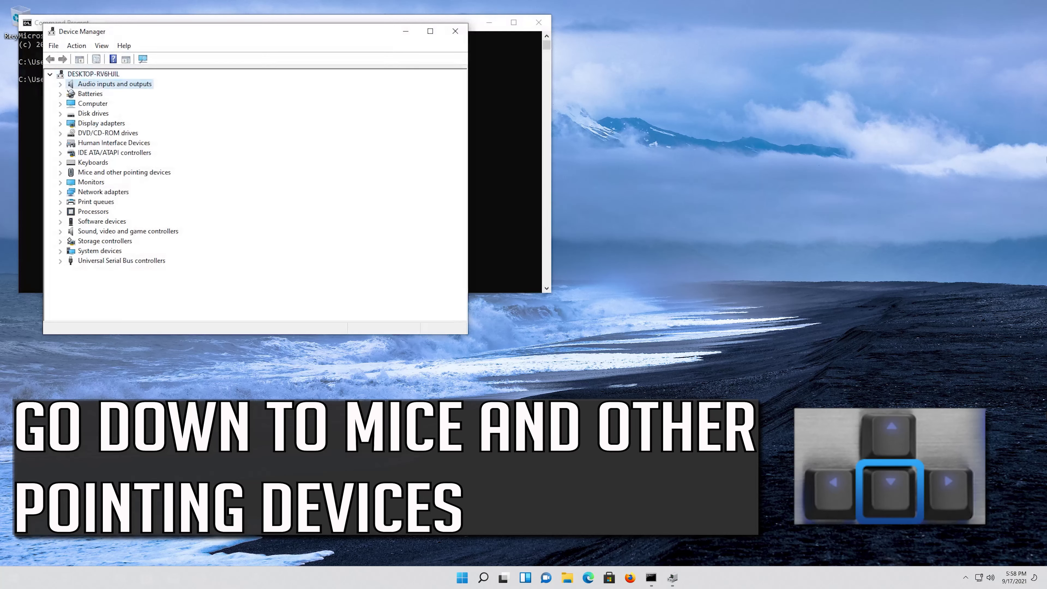
{"action": "key", "text": "Down"}
{"action": "key", "text": "Down"}
{"action": "key", "text": "Down"}
{"action": "key", "text": "Down"}
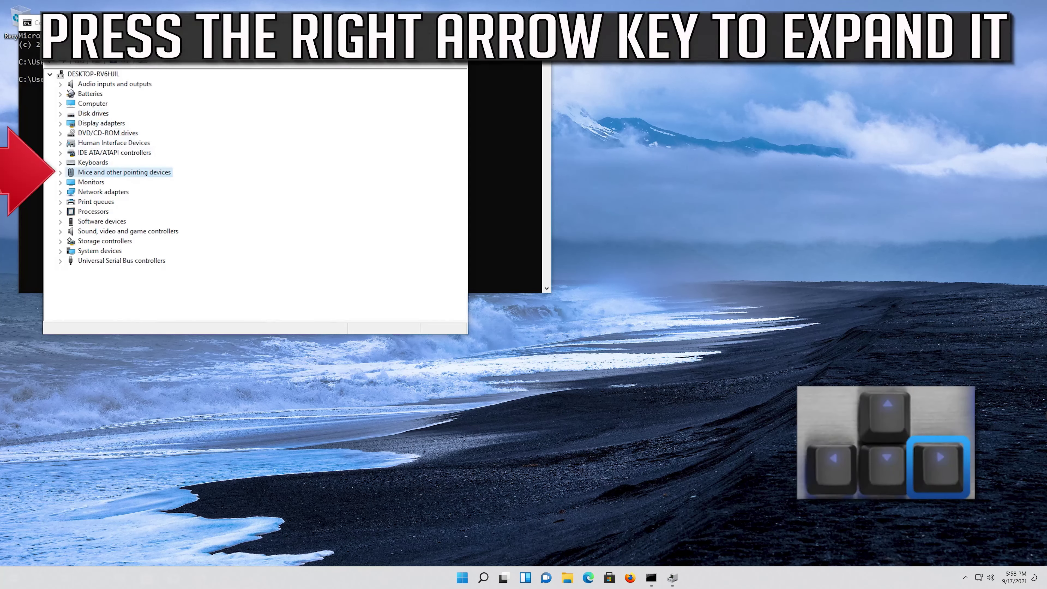
{"action": "key", "text": "Right"}
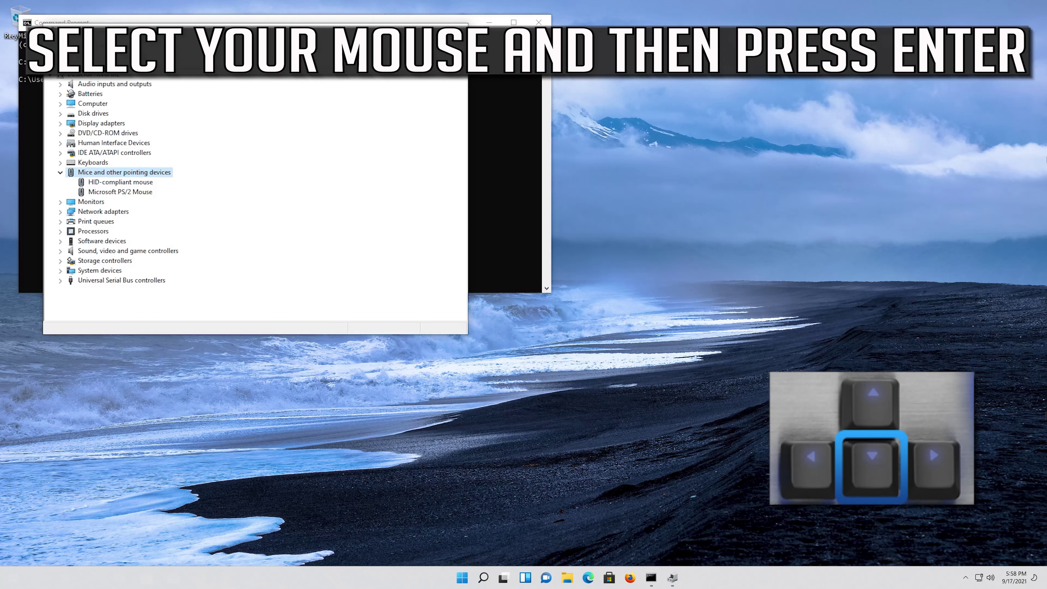
{"action": "key", "text": "Down"}
{"action": "key", "text": "Down"}
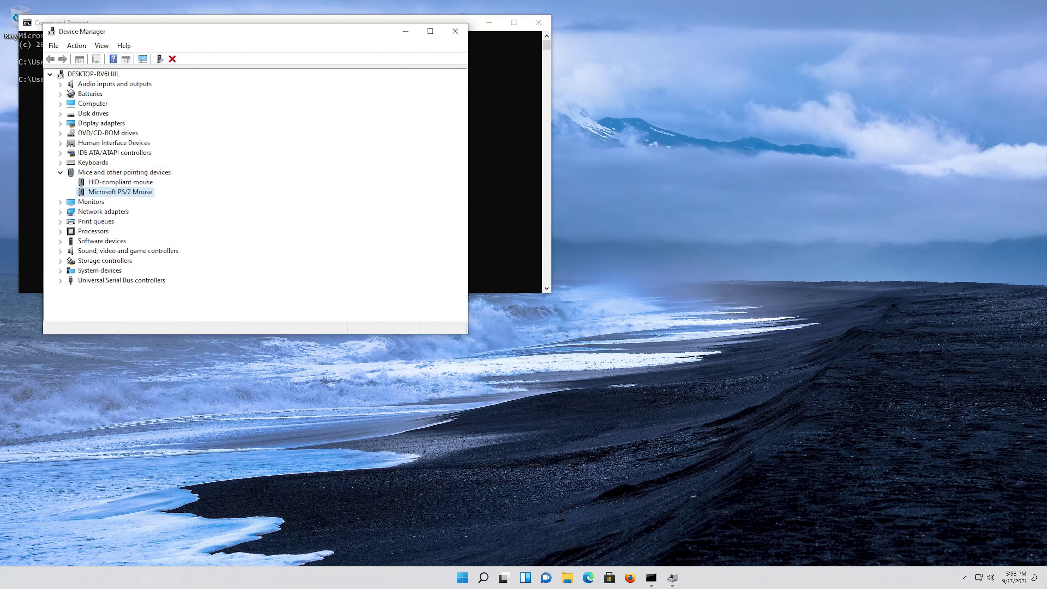
{"action": "key", "text": "Return"}
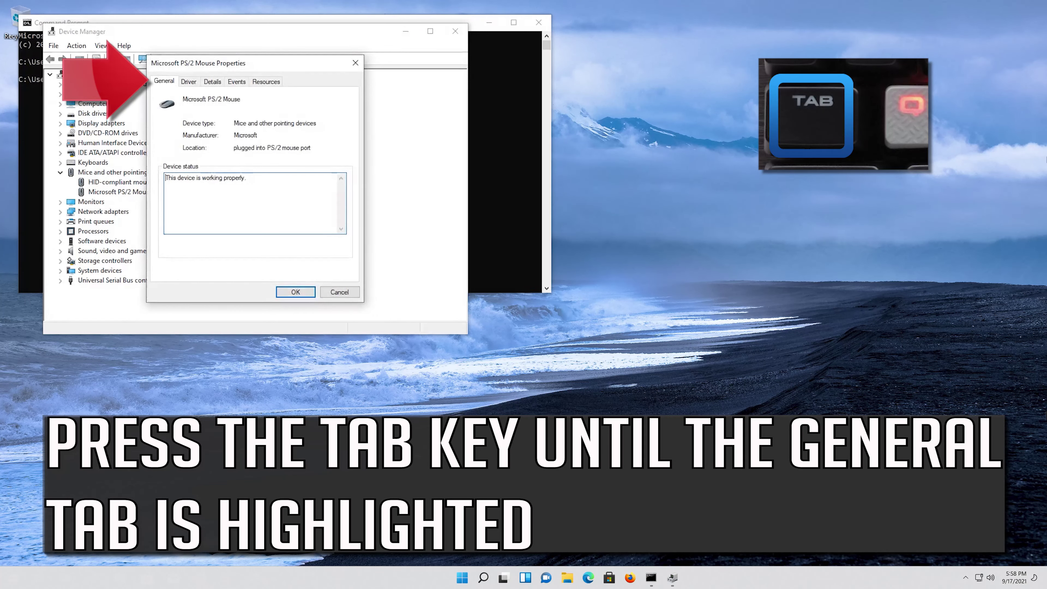
Show the PS/2 Mouse's Driver tab (version 10.0.18362.1) and start Update Driver
{"action": "key", "text": "Tab"}
{"action": "key", "text": "Tab"}
{"action": "key", "text": "Tab"}
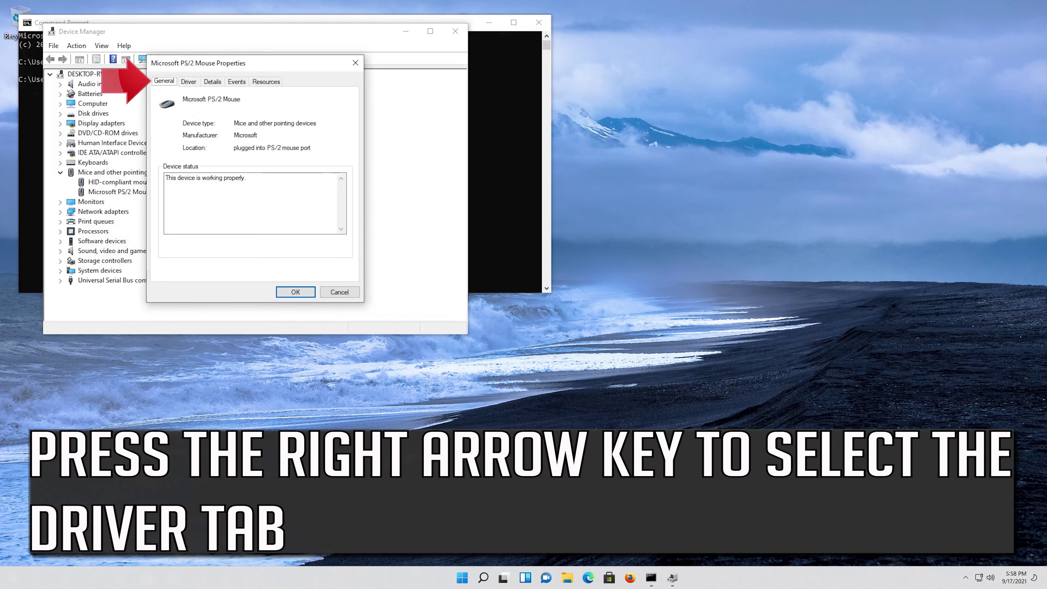
{"action": "key", "text": "Right"}
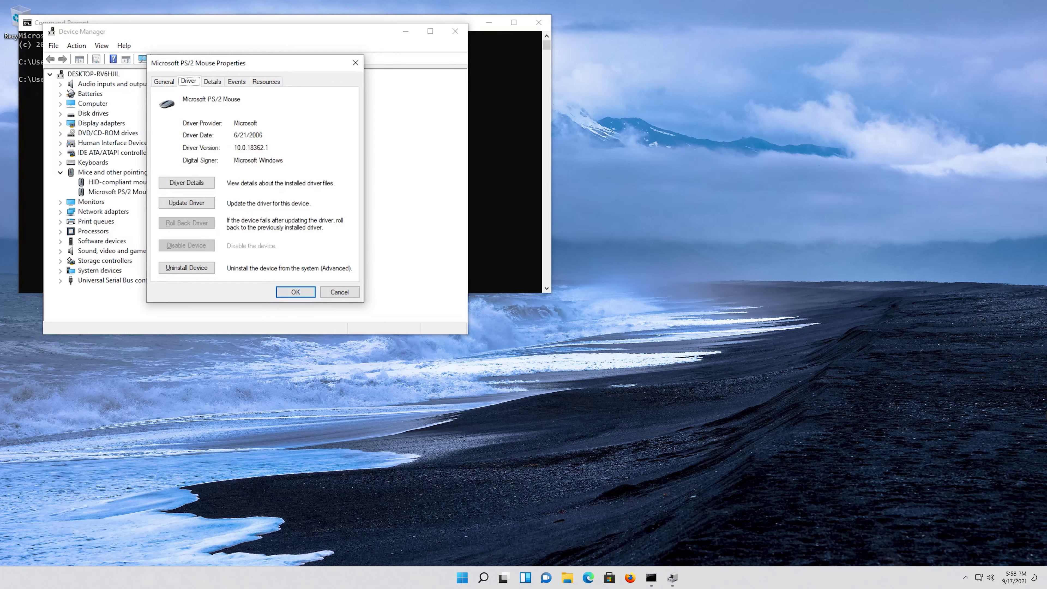
{"action": "key", "text": "Tab"}
{"action": "key", "text": "Down"}
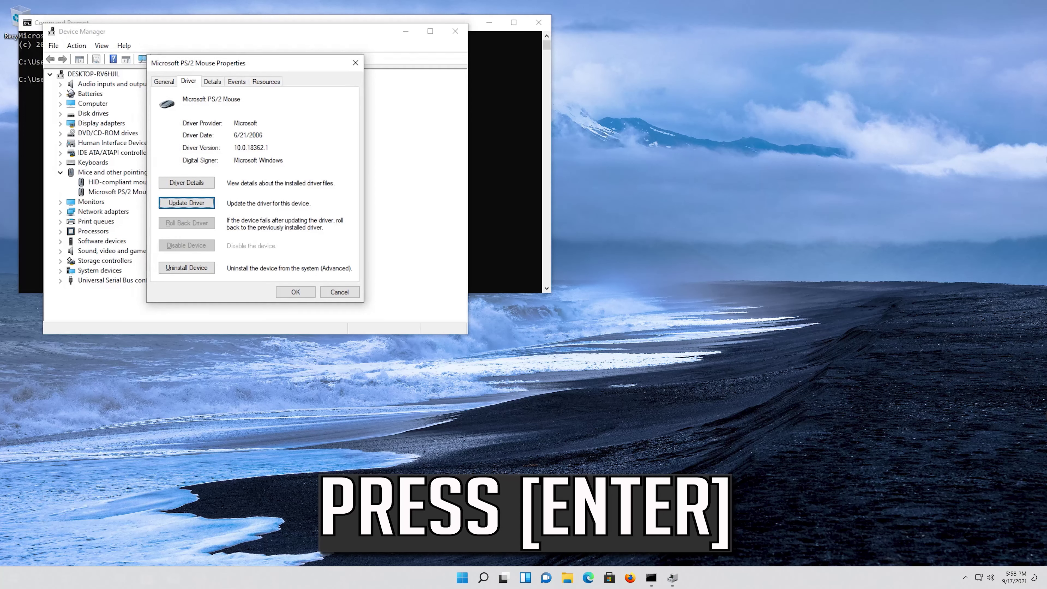
{"action": "key", "text": "Return"}
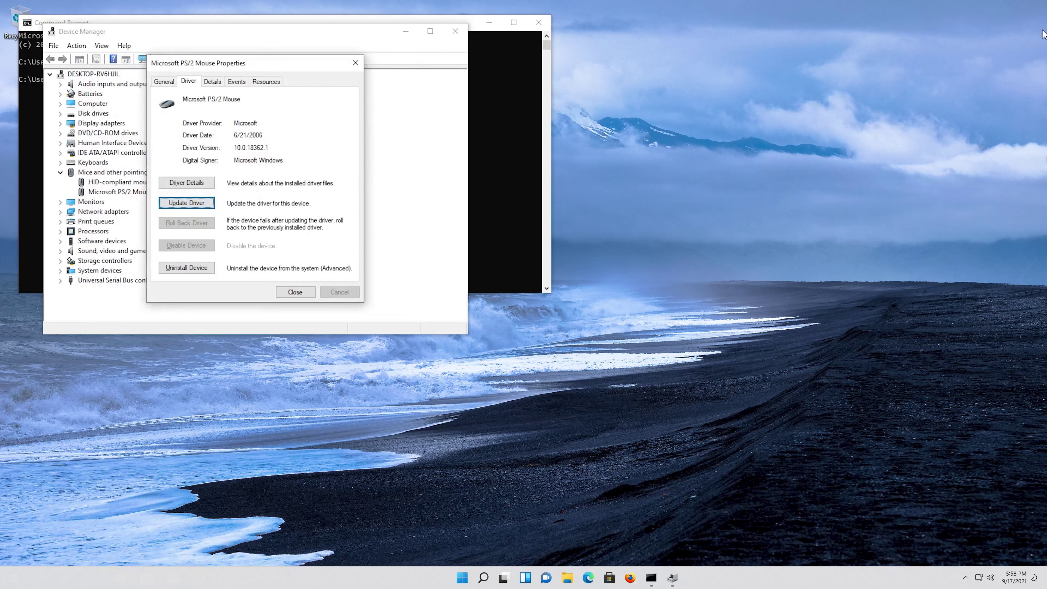
Uninstall the Microsoft PS/2 Mouse, confirm the removal, and accept the restart
{"action": "key", "text": "Down"}
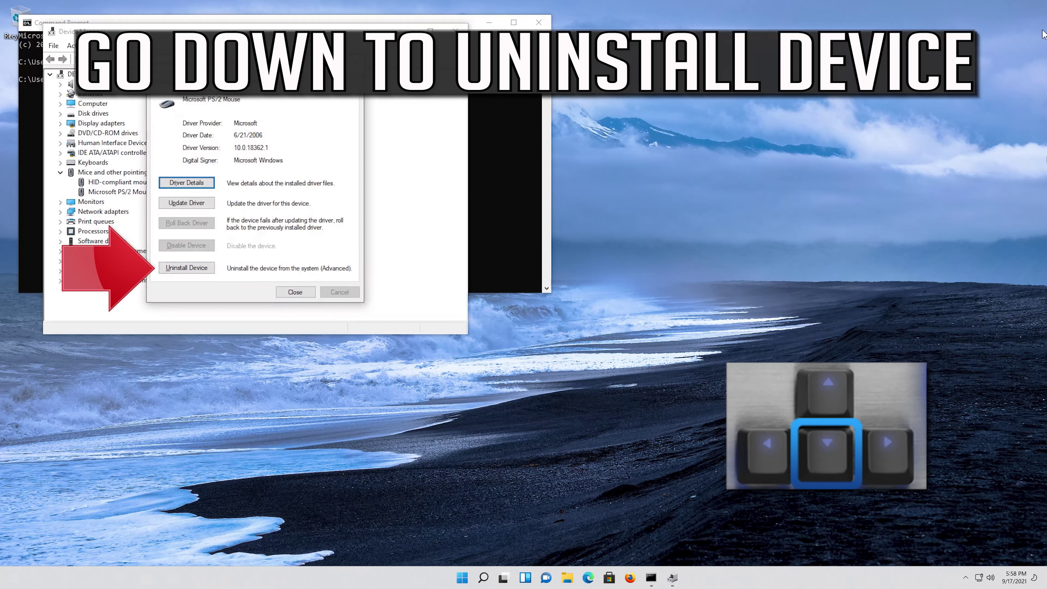
{"action": "key", "text": "Down"}
{"action": "key", "text": "Down"}
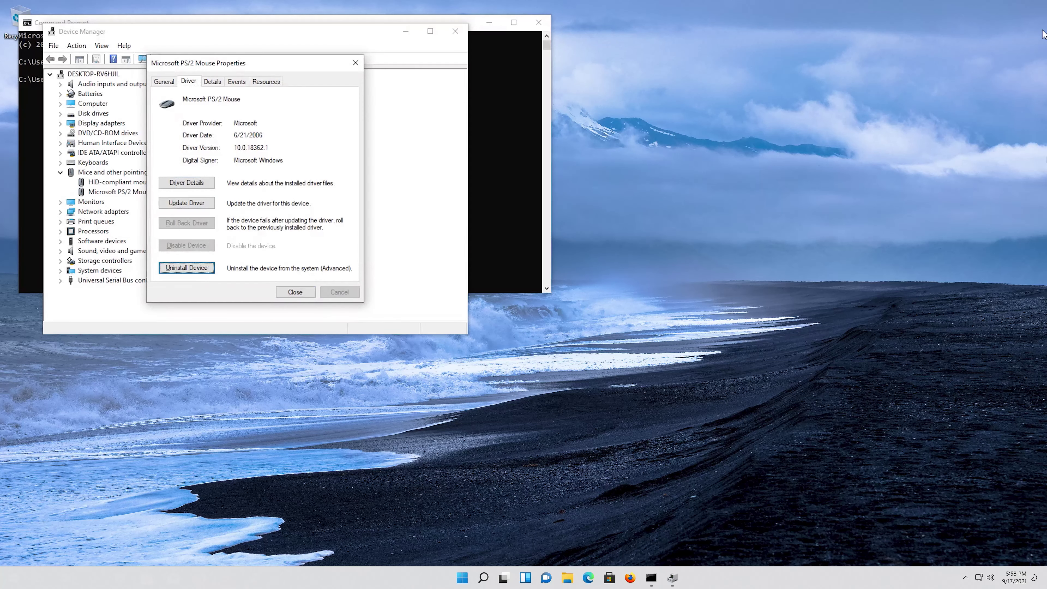
{"action": "key", "text": "Return"}
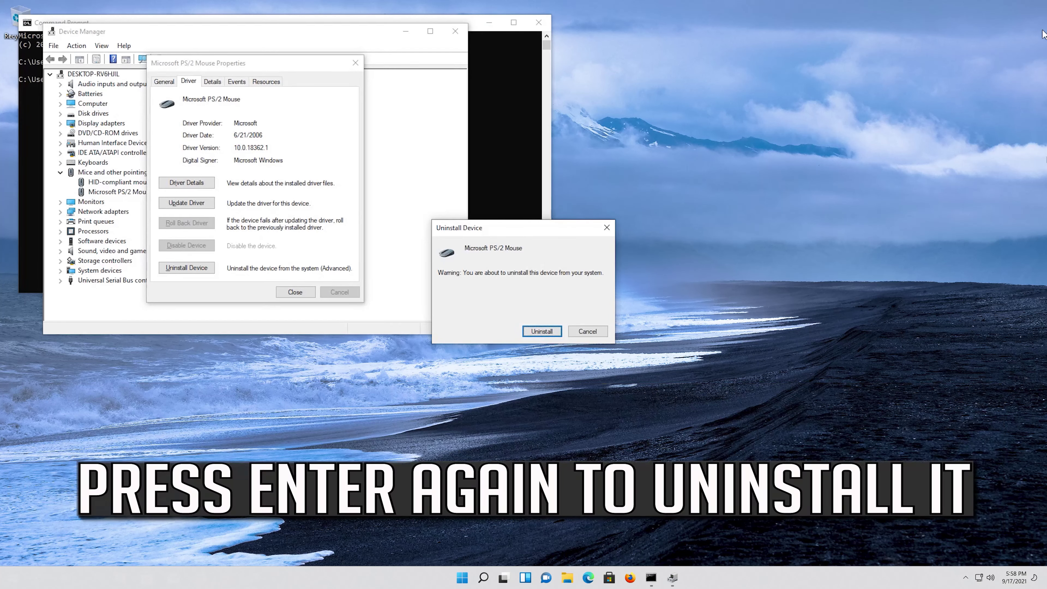
{"action": "key", "text": "Return"}
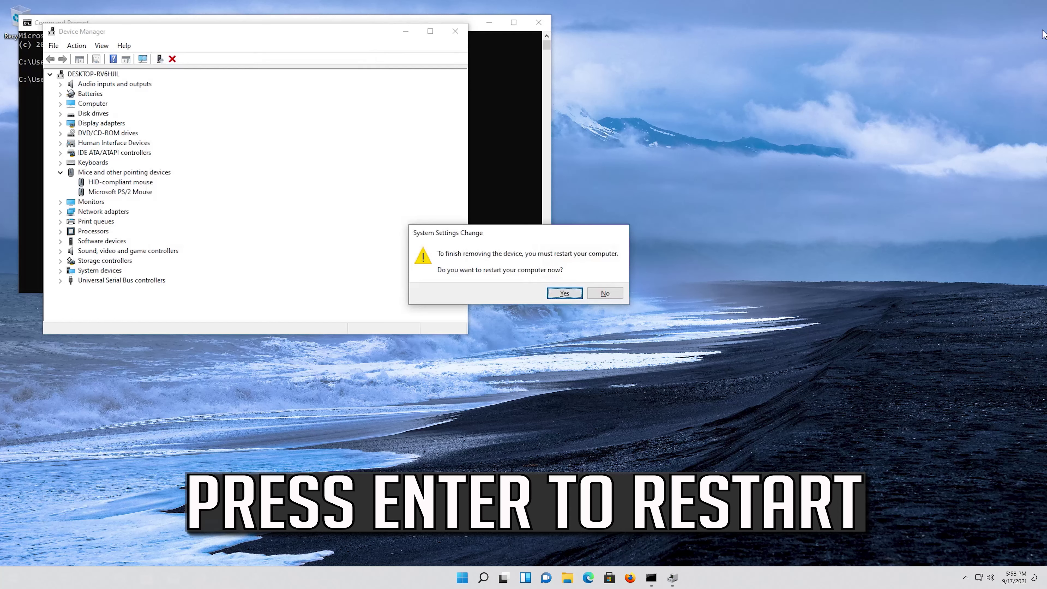
{"action": "key", "text": "Return"}
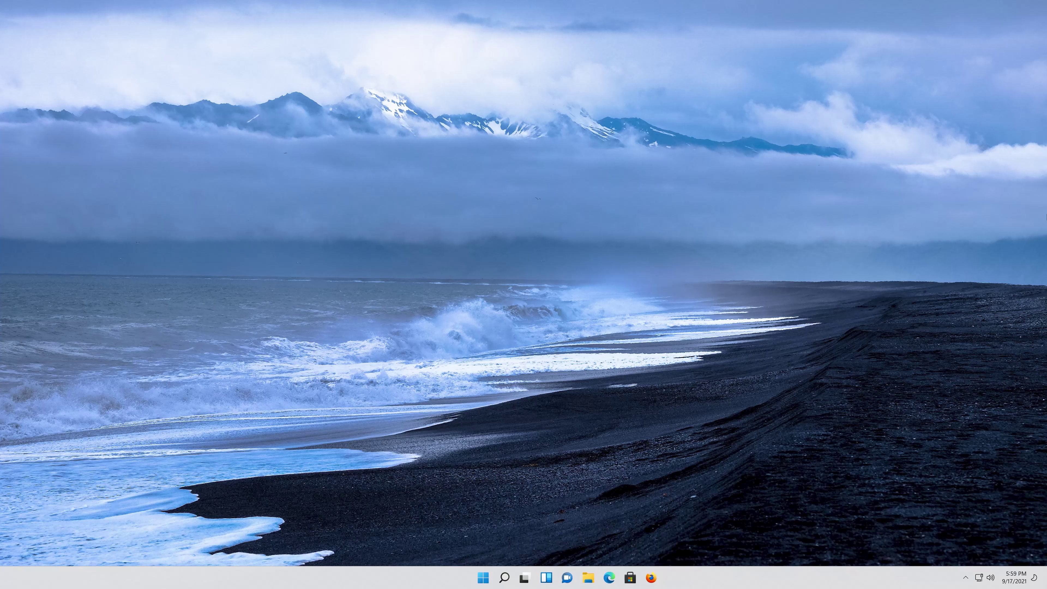
Search the Start menu for regedit and launch it, answering Yes to UAC
{"action": "key", "text": "super"}
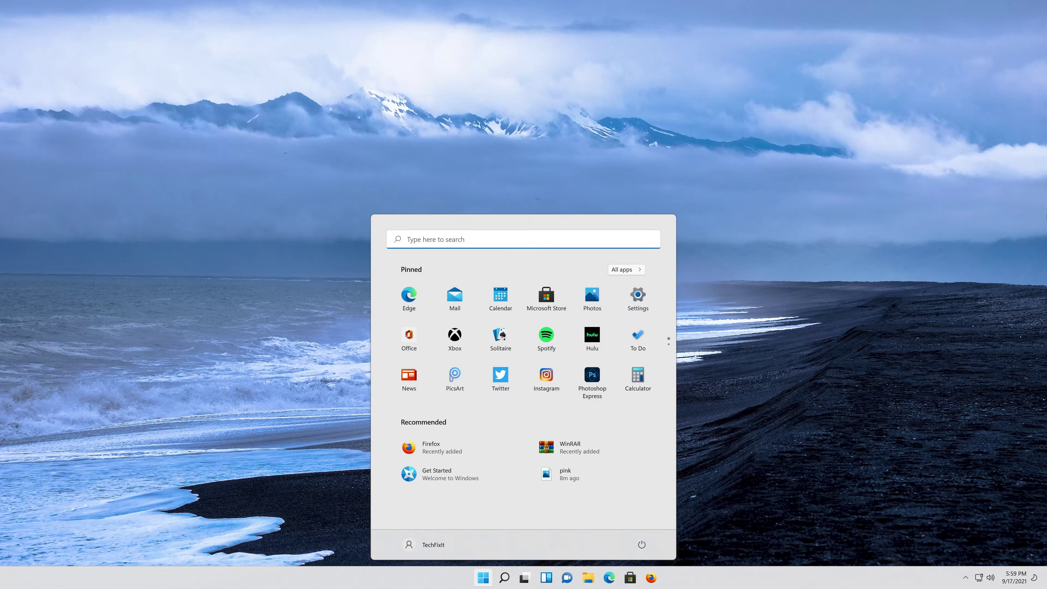
{"action": "type", "text": "regedit"}
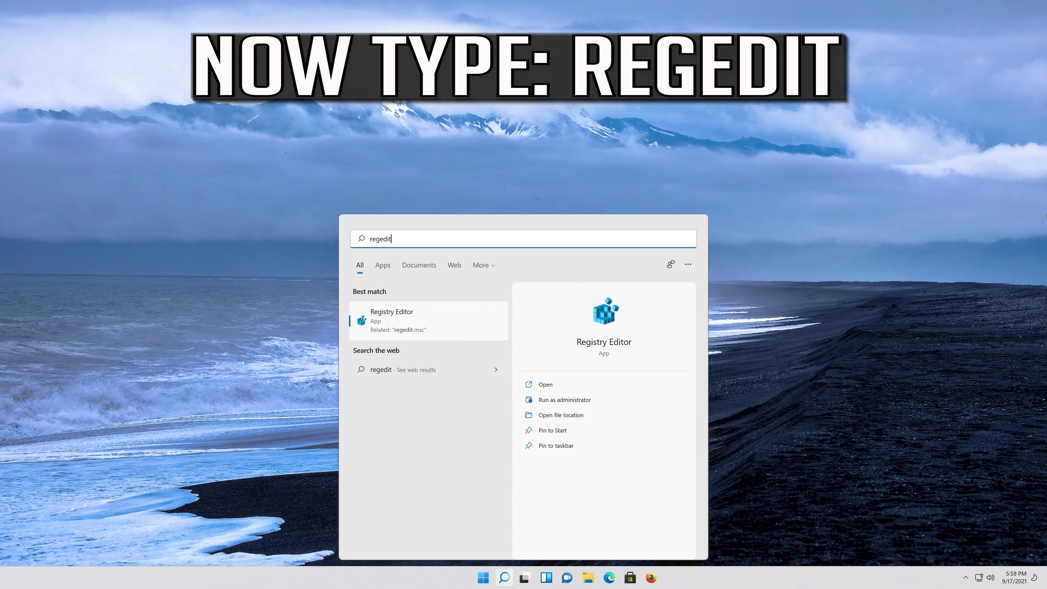
{"action": "key", "text": "Return"}
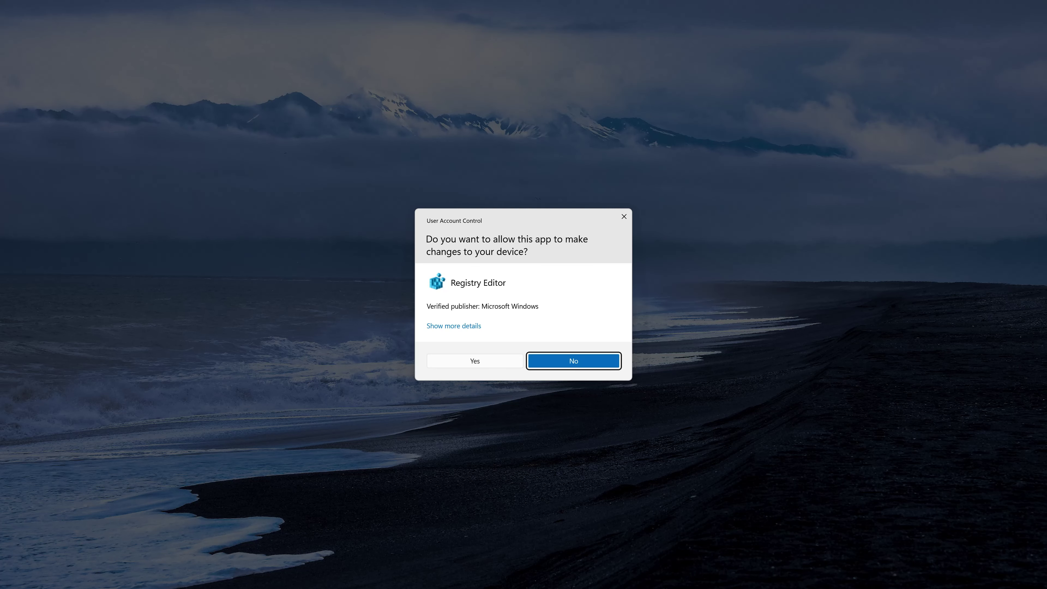
{"action": "key", "text": "Left"}
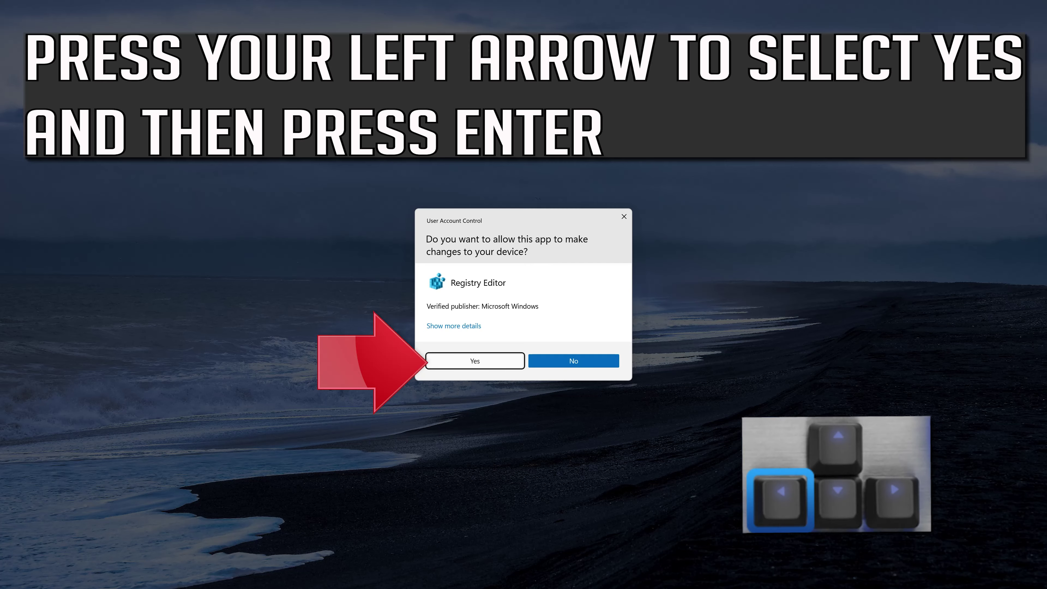
{"action": "key", "text": "Return"}
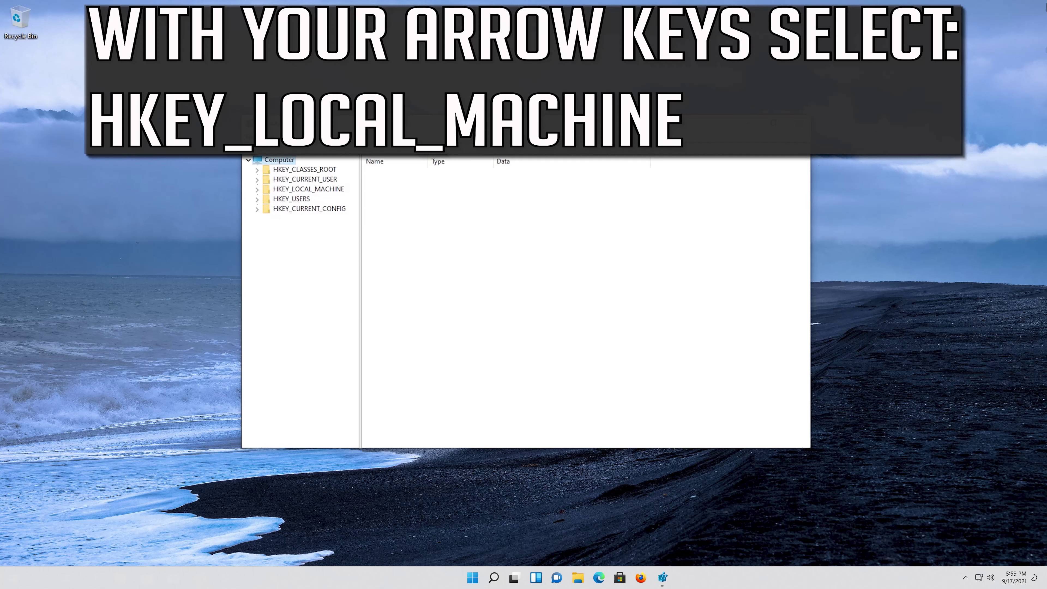
Expand HKEY_LOCAL_MACHINE, then SOFTWARE, and expand its Microsoft key
{"action": "key", "text": "Down"}
{"action": "key", "text": "Down"}
{"action": "key", "text": "Down"}
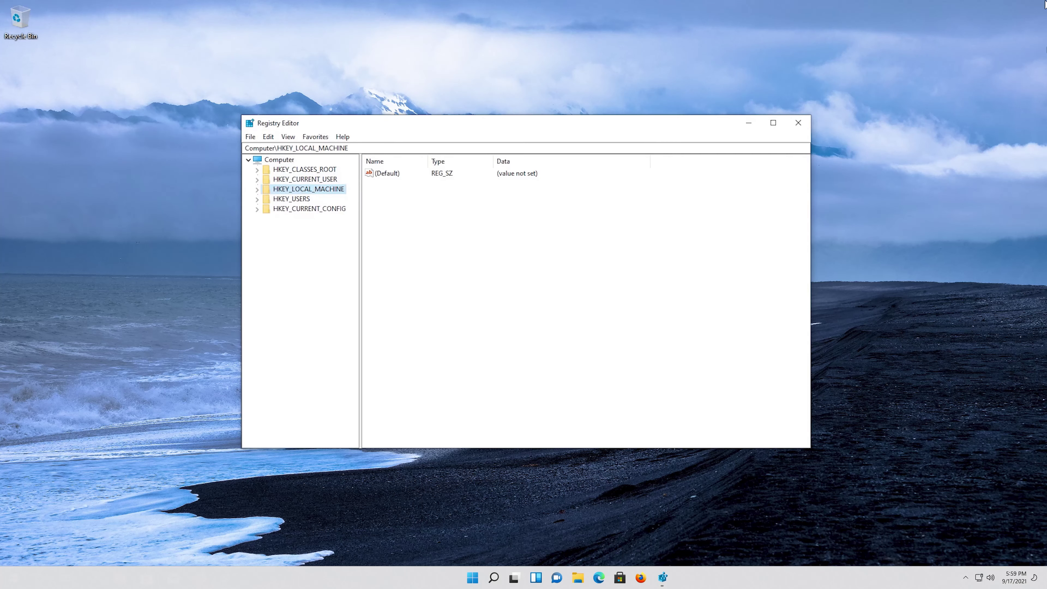
{"action": "key", "text": "Right"}
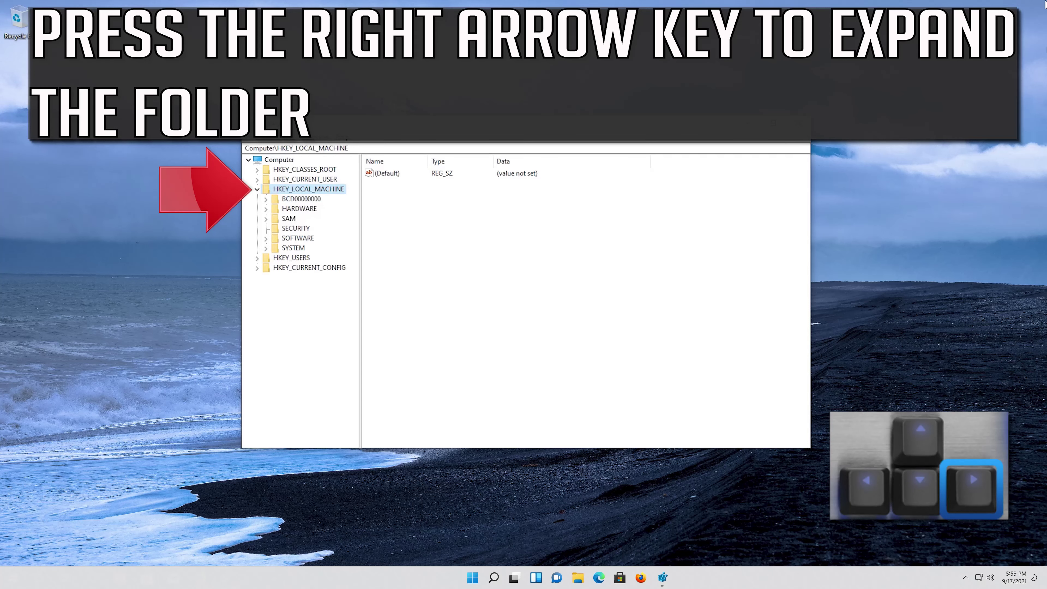
{"action": "key", "text": "Down"}
{"action": "key", "text": "Down"}
{"action": "key", "text": "Down"}
{"action": "key", "text": "Down"}
{"action": "key", "text": "Down"}
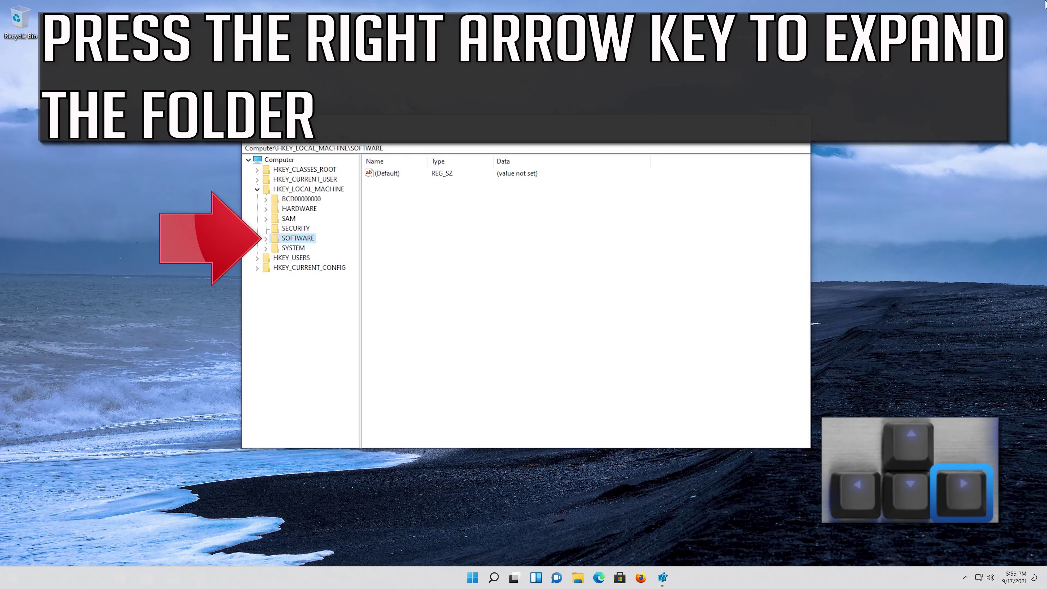
{"action": "key", "text": "Right"}
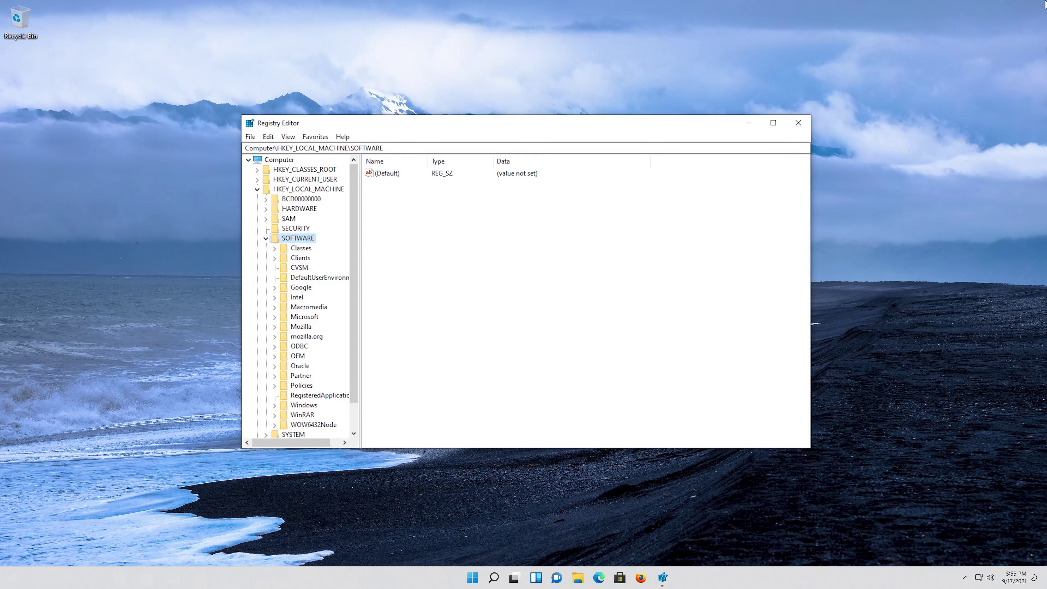
{"action": "key", "text": "Down"}
{"action": "key", "text": "Down"}
{"action": "key", "text": "Down"}
{"action": "key", "text": "Down"}
{"action": "key", "text": "Down"}
{"action": "key", "text": "Down"}
{"action": "key", "text": "Down"}
{"action": "key", "text": "Down"}
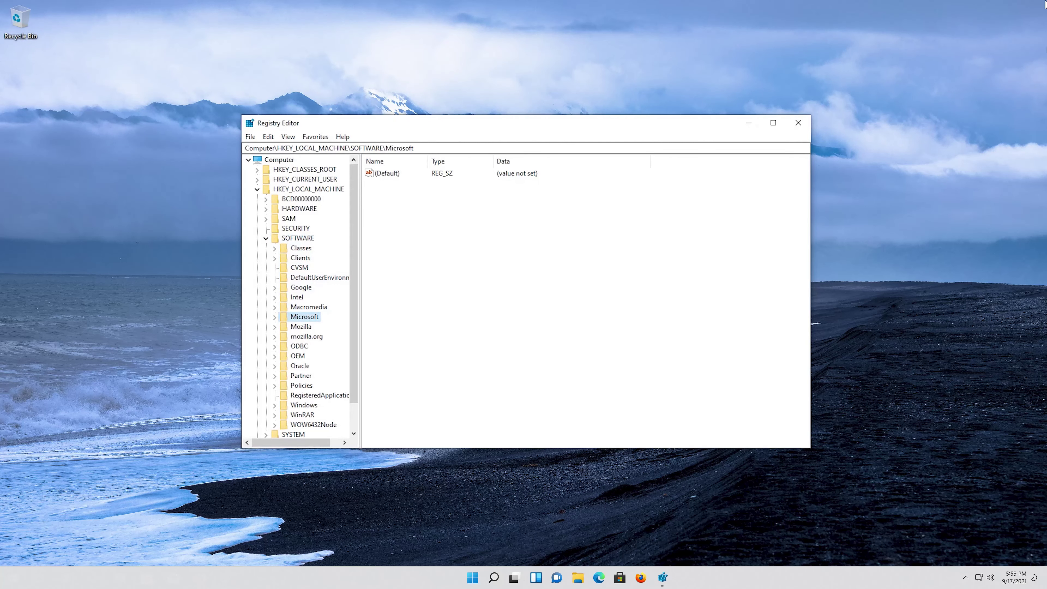
{"action": "key", "text": "Right"}
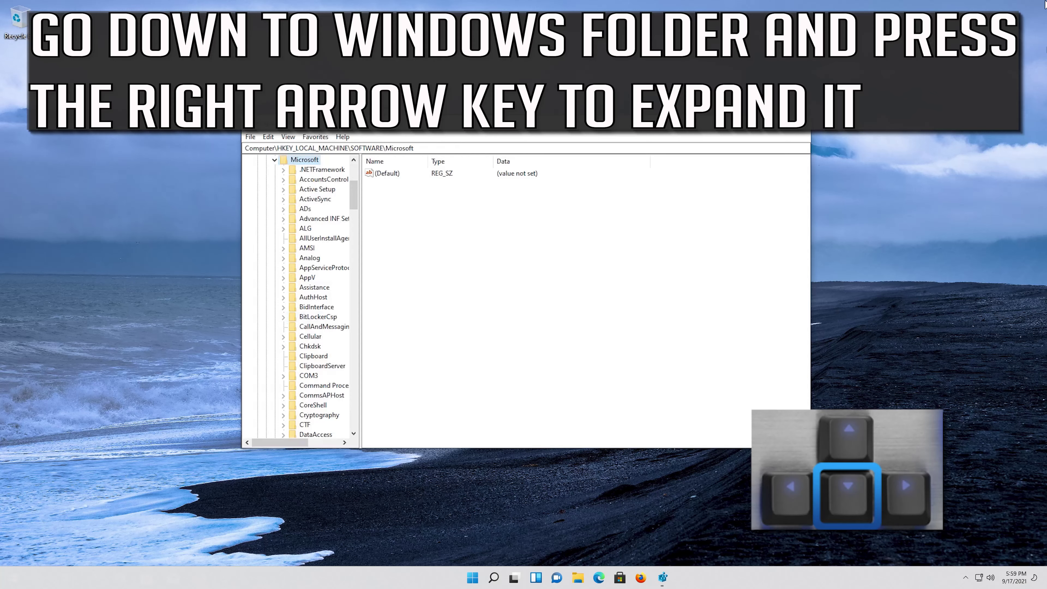
Expand Windows and CurrentVersion under Microsoft, then expand the Policies key
{"action": "key", "text": "Down"}
{"action": "key", "text": "Down"}
{"action": "key", "text": "Down"}
{"action": "key", "text": "Down"}
{"action": "key", "text": "Down"}
{"action": "key", "text": "Down"}
{"action": "key", "text": "Down"}
{"action": "key", "text": "Down"}
{"action": "key", "text": "Down"}
{"action": "key", "text": "Down"}
{"action": "key", "text": "Down"}
{"action": "key", "text": "Down"}
{"action": "key", "text": "Down"}
{"action": "key", "text": "Down"}
{"action": "key", "text": "Down"}
{"action": "key", "text": "Down"}
{"action": "key", "text": "Down"}
{"action": "key", "text": "Down"}
{"action": "key", "text": "Down"}
{"action": "key", "text": "Down"}
{"action": "key", "text": "Down"}
{"action": "key", "text": "Down"}
{"action": "key", "text": "Down"}
{"action": "key", "text": "Down"}
{"action": "key", "text": "Down"}
{"action": "key", "text": "Down"}
{"action": "key", "text": "Down"}
{"action": "key", "text": "Down"}
{"action": "key", "text": "Down"}
{"action": "key", "text": "Down"}
{"action": "key", "text": "Down"}
{"action": "key", "text": "Down"}
{"action": "key", "text": "Down"}
{"action": "key", "text": "Down"}
{"action": "key", "text": "Down"}
{"action": "key", "text": "Down"}
{"action": "key", "text": "Down"}
{"action": "key", "text": "Down"}
{"action": "key", "text": "Down"}
{"action": "key", "text": "Down"}
{"action": "key", "text": "Down"}
{"action": "key", "text": "Down"}
{"action": "key", "text": "Down"}
{"action": "key", "text": "Down"}
{"action": "key", "text": "Down"}
{"action": "key", "text": "Down"}
{"action": "key", "text": "Down"}
{"action": "key", "text": "Down"}
{"action": "key", "text": "Down"}
{"action": "key", "text": "Down"}
{"action": "key", "text": "Down"}
{"action": "key", "text": "Down"}
{"action": "key", "text": "Down"}
{"action": "key", "text": "Down"}
{"action": "key", "text": "Down"}
{"action": "key", "text": "Down"}
{"action": "key", "text": "Down"}
{"action": "key", "text": "Down"}
{"action": "key", "text": "Down"}
{"action": "key", "text": "Down"}
{"action": "key", "text": "Down"}
{"action": "key", "text": "Down"}
{"action": "key", "text": "Down"}
{"action": "key", "text": "Up"}
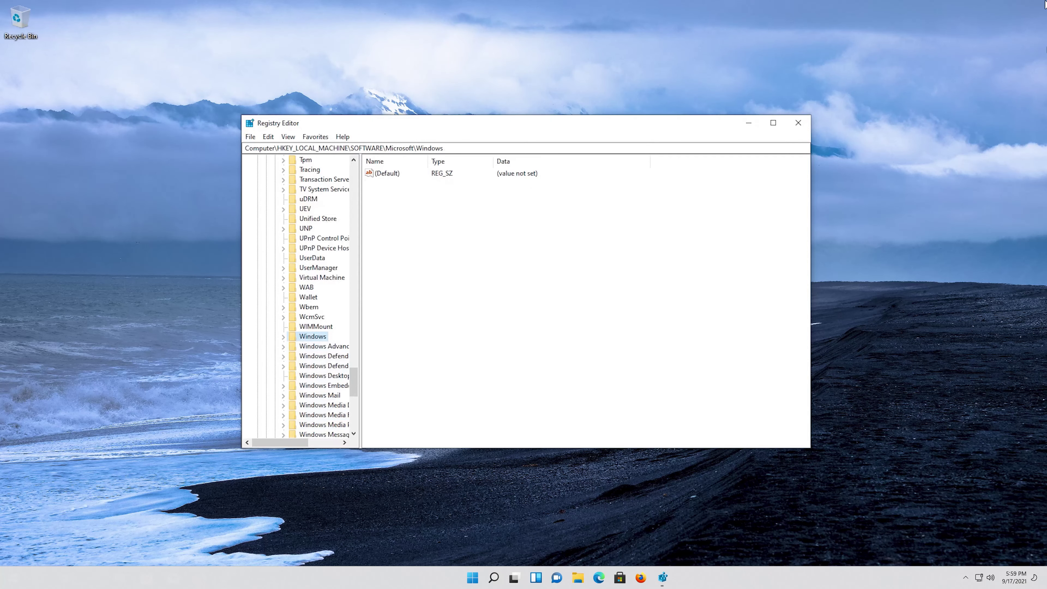
{"action": "key", "text": "Right"}
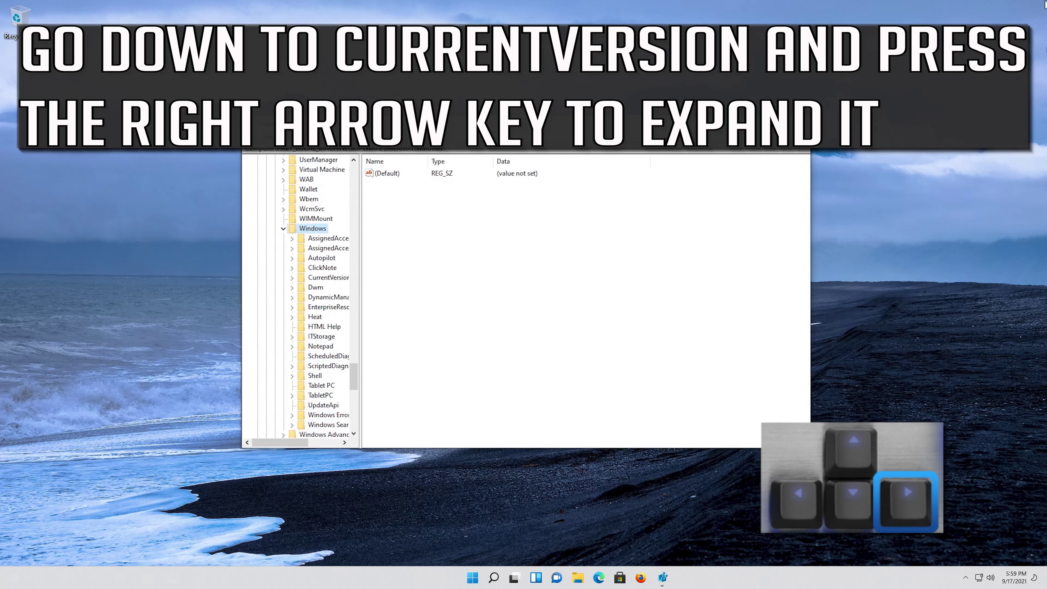
{"action": "key", "text": "Down"}
{"action": "key", "text": "Down"}
{"action": "key", "text": "Down"}
{"action": "key", "text": "Down"}
{"action": "key", "text": "Down"}
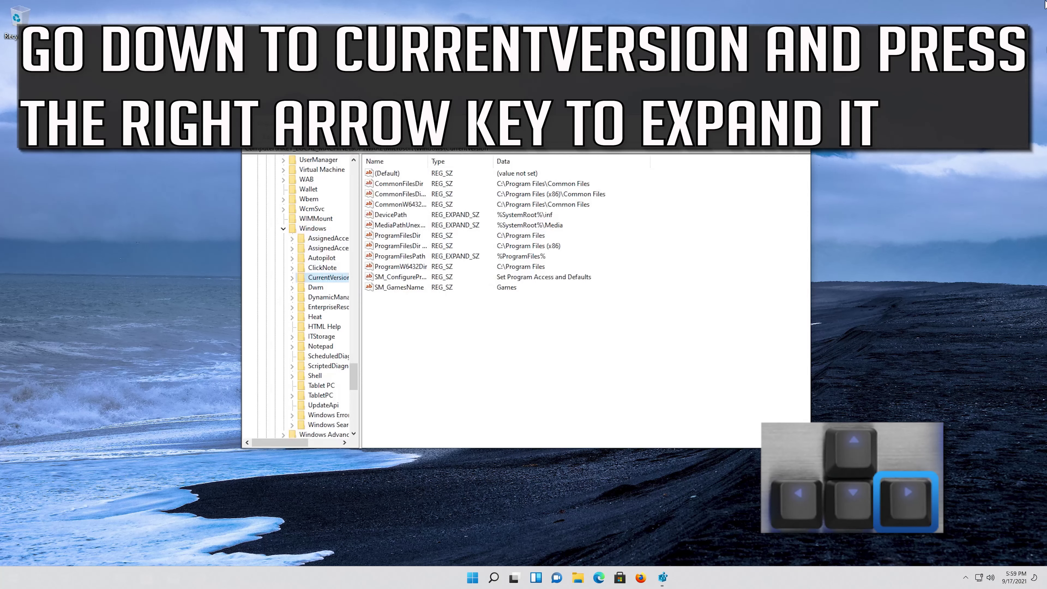
{"action": "key", "text": "Right"}
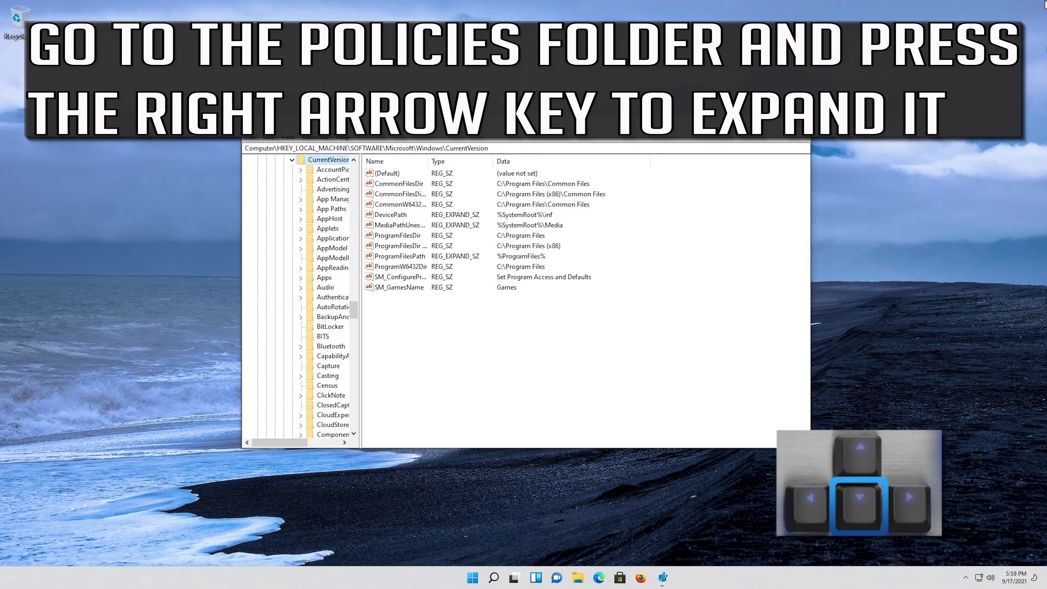
{"action": "key", "text": "Down"}
{"action": "key", "text": "Down"}
{"action": "key", "text": "Down"}
{"action": "key", "text": "Down"}
{"action": "key", "text": "Down"}
{"action": "key", "text": "Down"}
{"action": "key", "text": "Down"}
{"action": "key", "text": "Down"}
{"action": "key", "text": "Down"}
{"action": "key", "text": "Down"}
{"action": "key", "text": "Down"}
{"action": "key", "text": "Down"}
{"action": "key", "text": "Down"}
{"action": "key", "text": "Down"}
{"action": "key", "text": "Down"}
{"action": "key", "text": "Down"}
{"action": "key", "text": "Down"}
{"action": "key", "text": "Down"}
{"action": "key", "text": "Down"}
{"action": "key", "text": "Down"}
{"action": "key", "text": "Down"}
{"action": "key", "text": "Down"}
{"action": "key", "text": "Down"}
{"action": "key", "text": "Down"}
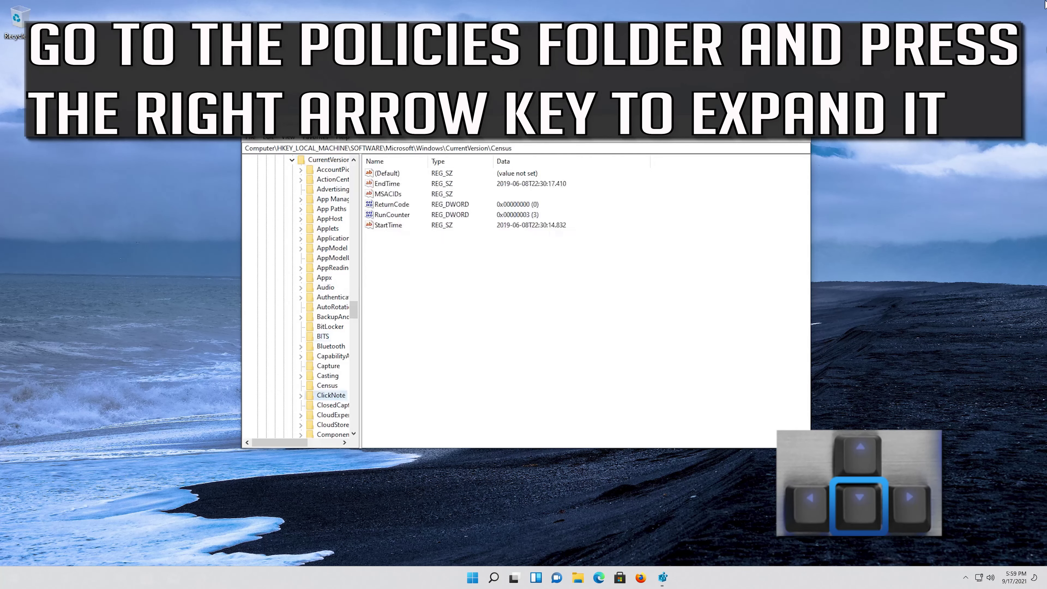
{"action": "key", "text": "Down"}
{"action": "key", "text": "Down"}
{"action": "key", "text": "Down"}
{"action": "key", "text": "Down"}
{"action": "key", "text": "Down"}
{"action": "key", "text": "Down"}
{"action": "key", "text": "Down"}
{"action": "key", "text": "Down"}
{"action": "key", "text": "Down"}
{"action": "key", "text": "Down"}
{"action": "key", "text": "Down"}
{"action": "key", "text": "Down"}
{"action": "key", "text": "Down"}
{"action": "key", "text": "Down"}
{"action": "key", "text": "Down"}
{"action": "key", "text": "Down"}
{"action": "key", "text": "Down"}
{"action": "key", "text": "Down"}
{"action": "key", "text": "Down"}
{"action": "key", "text": "Down"}
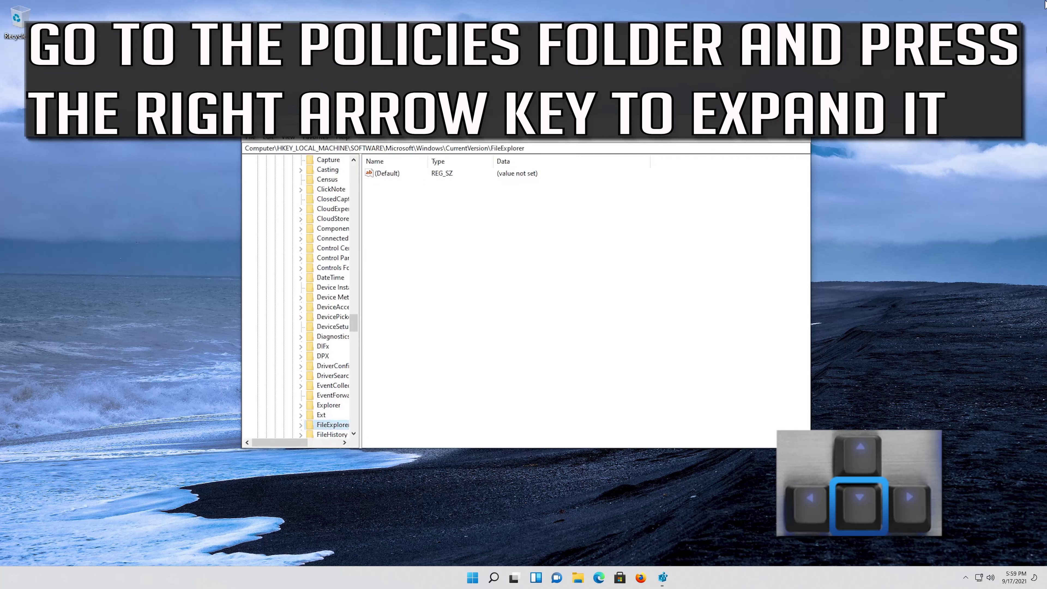
{"action": "key", "text": "Down"}
{"action": "key", "text": "Down"}
{"action": "key", "text": "Down"}
{"action": "key", "text": "Down"}
{"action": "key", "text": "Down"}
{"action": "key", "text": "Down"}
{"action": "key", "text": "Down"}
{"action": "key", "text": "Down"}
{"action": "key", "text": "Down"}
{"action": "key", "text": "Down"}
{"action": "key", "text": "Down"}
{"action": "key", "text": "Down"}
{"action": "key", "text": "Down"}
{"action": "key", "text": "Down"}
{"action": "key", "text": "Down"}
{"action": "key", "text": "Down"}
{"action": "key", "text": "Down"}
{"action": "key", "text": "Down"}
{"action": "key", "text": "Down"}
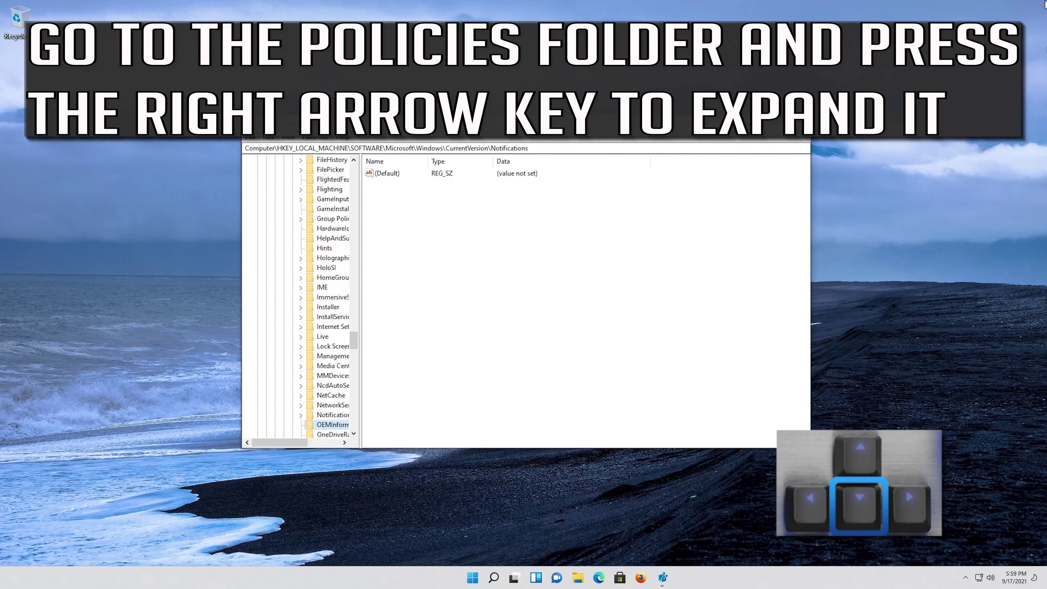
{"action": "key", "text": "Down"}
{"action": "key", "text": "Down"}
{"action": "key", "text": "Down"}
{"action": "key", "text": "Down"}
{"action": "key", "text": "Down"}
{"action": "key", "text": "Down"}
{"action": "key", "text": "Down"}
{"action": "key", "text": "Down"}
{"action": "key", "text": "Down"}
{"action": "key", "text": "Up"}
{"action": "key", "text": "Up"}
{"action": "key", "text": "Up"}
{"action": "key", "text": "Up"}
{"action": "key", "text": "Up"}
{"action": "key", "text": "Up"}
{"action": "key", "text": "Up"}
{"action": "key", "text": "Up"}
{"action": "key", "text": "Up"}
{"action": "key", "text": "Up"}
{"action": "key", "text": "Up"}
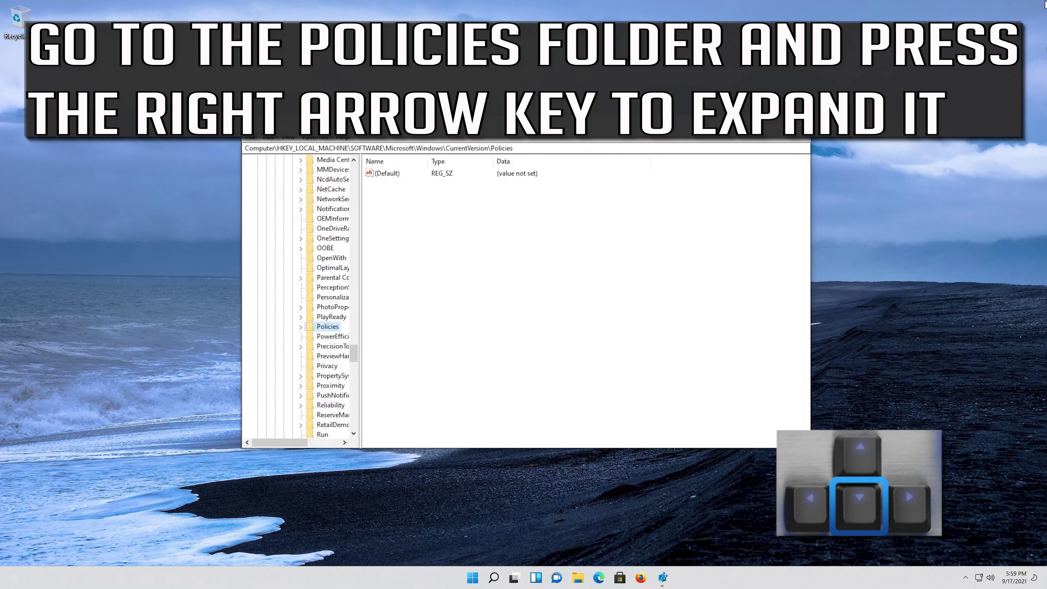
{"action": "key", "text": "Right"}
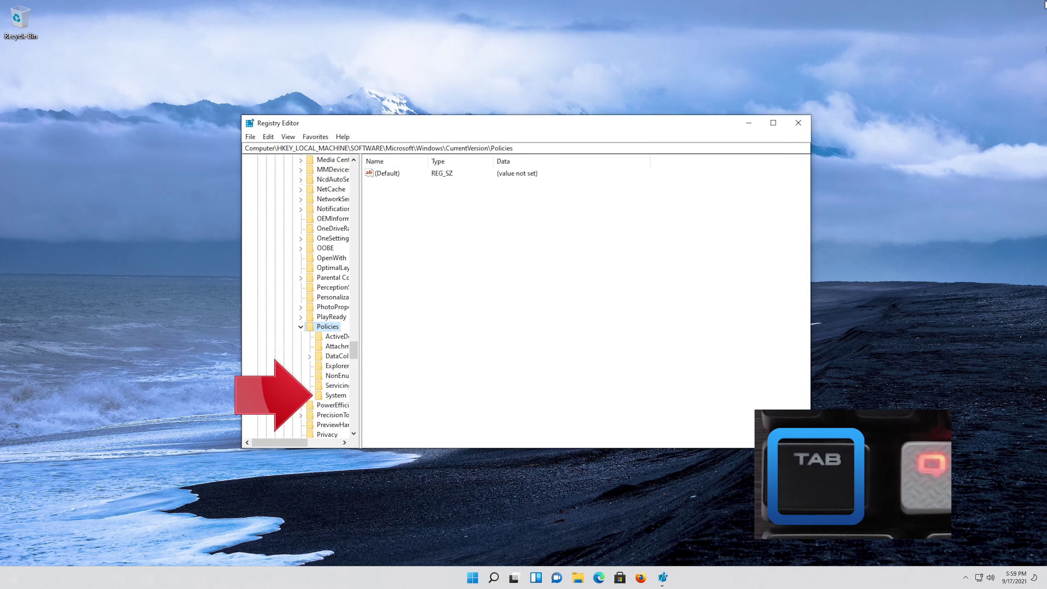
Change the EnableCursorSuppression value in Policies\System from 1 to 0
{"action": "key", "text": "Down"}
{"action": "key", "text": "Down"}
{"action": "key", "text": "Down"}
{"action": "key", "text": "Down"}
{"action": "key", "text": "Down"}
{"action": "key", "text": "Down"}
{"action": "key", "text": "Down"}
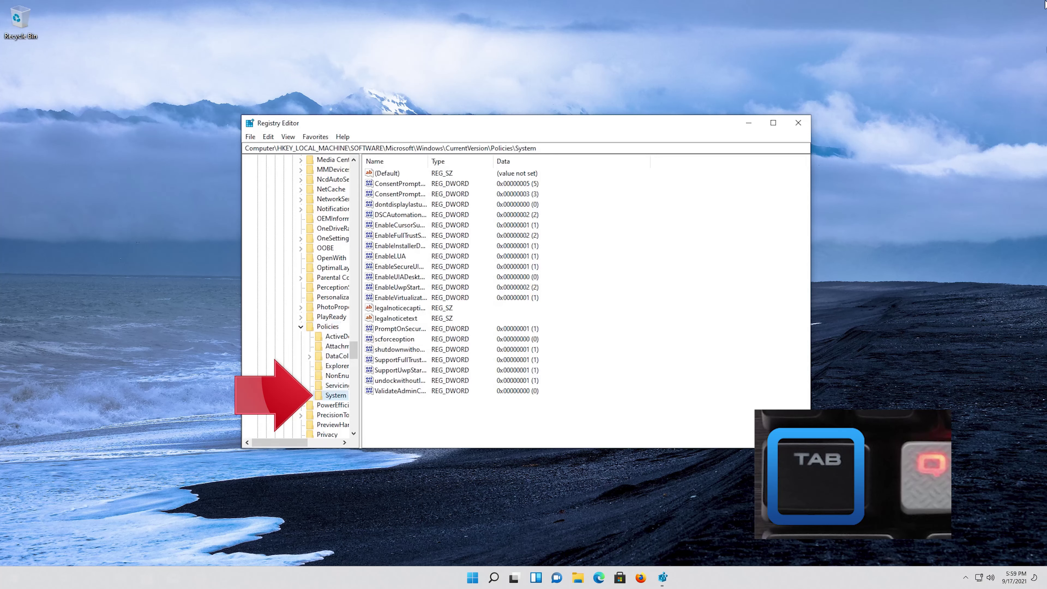
{"action": "key", "text": "Tab"}
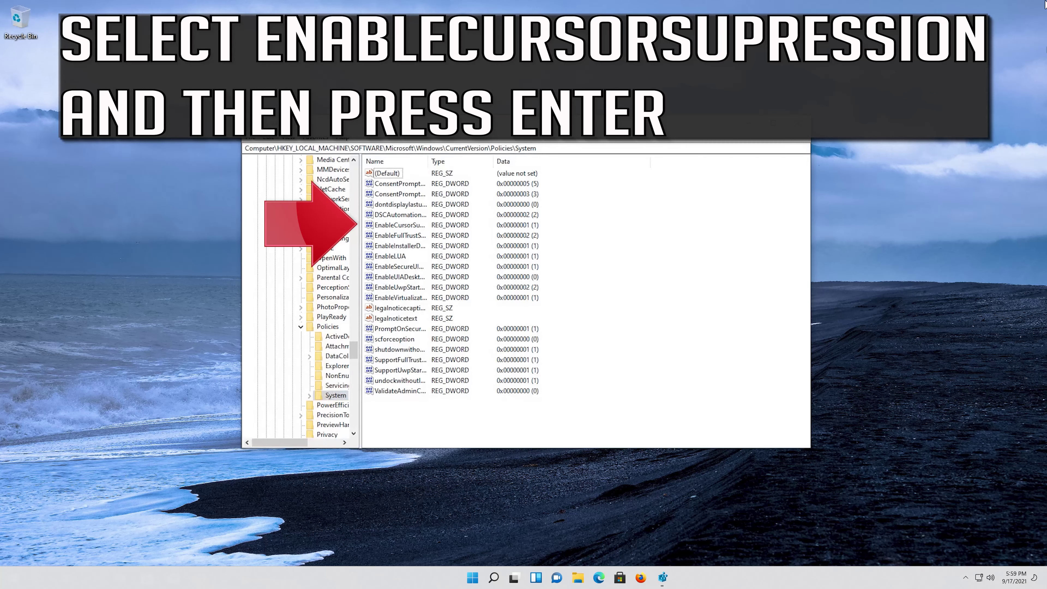
{"action": "key", "text": "Down"}
{"action": "key", "text": "Down"}
{"action": "key", "text": "Down"}
{"action": "key", "text": "Down"}
{"action": "key", "text": "Down"}
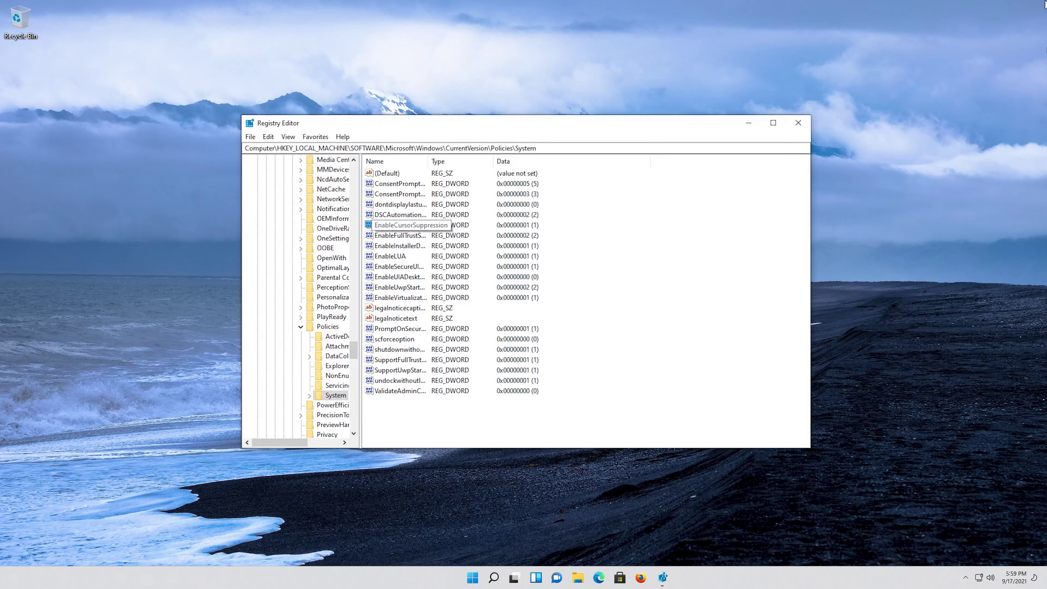
{"action": "key", "text": "Return"}
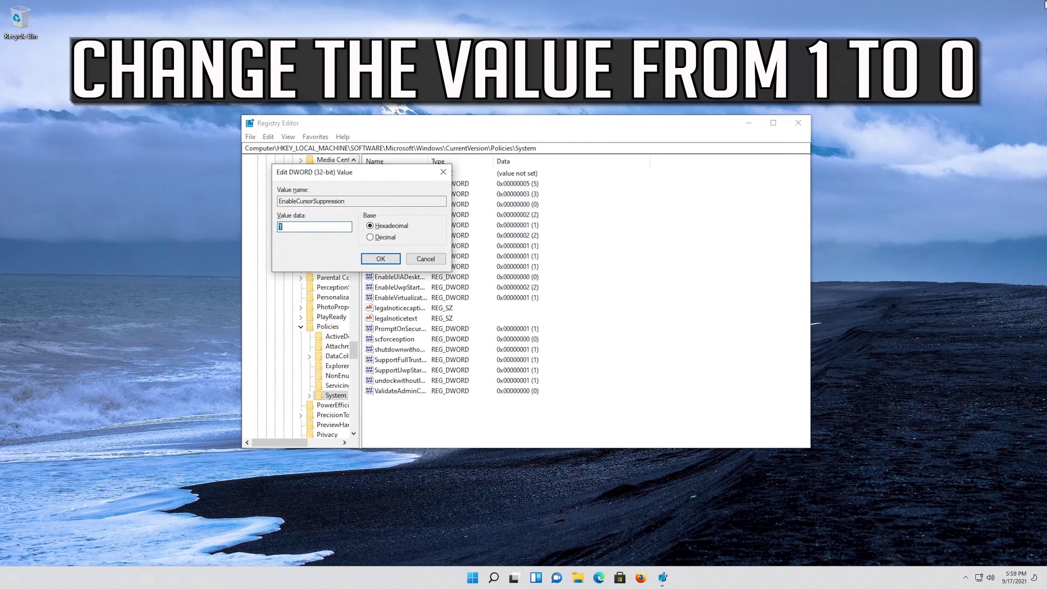
{"action": "type", "text": "0"}
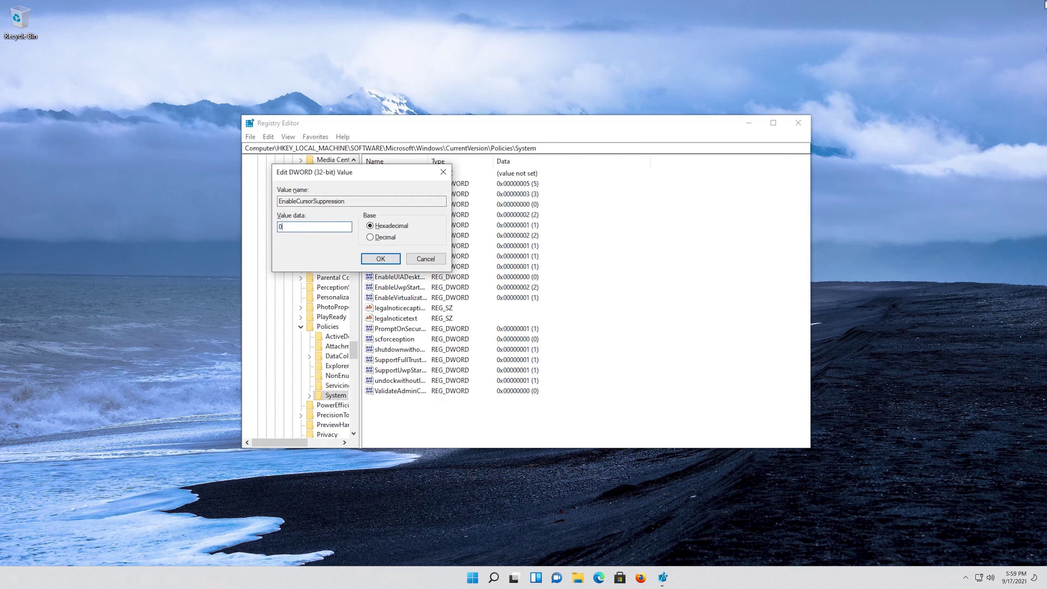
{"action": "key", "text": "Return"}
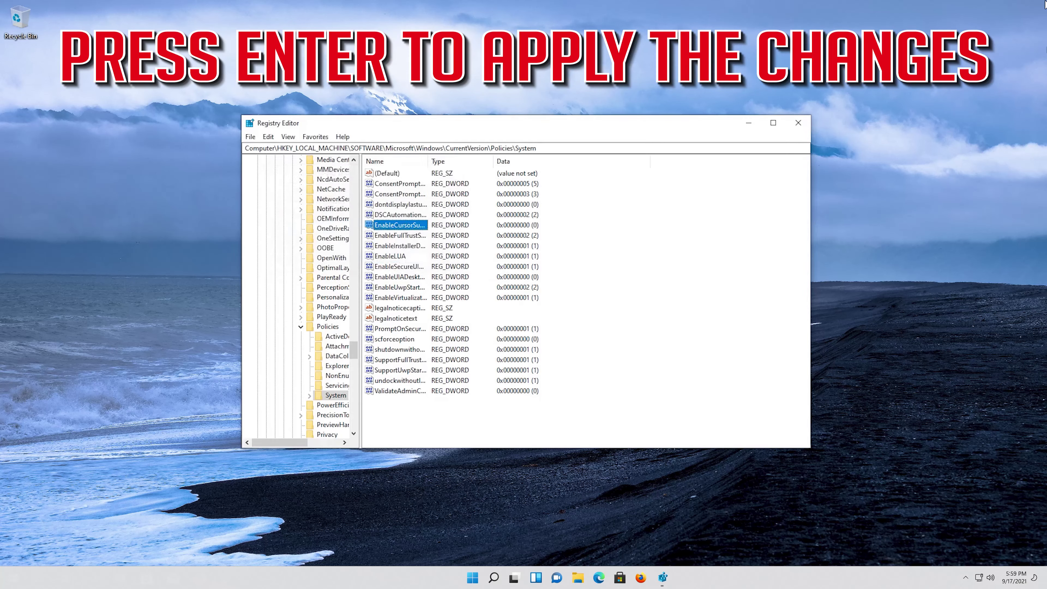
Bring up the Ctrl+Alt+Del security screen and open its power options
{"action": "key", "text": "ctrl+alt+Delete"}
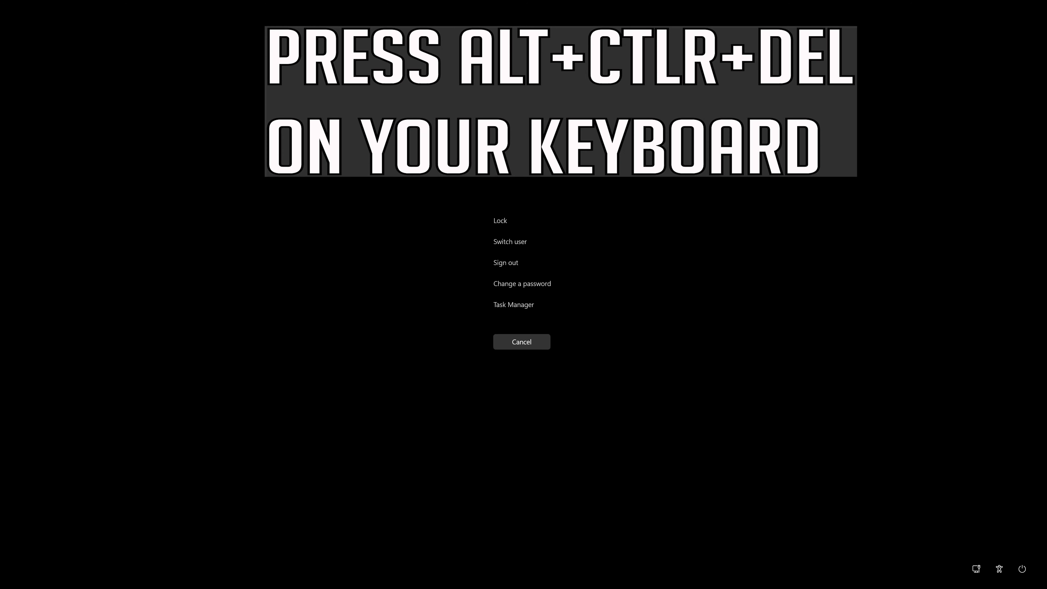
{"action": "key", "text": "Tab"}
{"action": "key", "text": "Tab"}
{"action": "key", "text": "Tab"}
{"action": "key", "text": "Tab"}
{"action": "key", "text": "Tab"}
{"action": "key", "text": "Tab"}
{"action": "key", "text": "Tab"}
{"action": "key", "text": "Tab"}
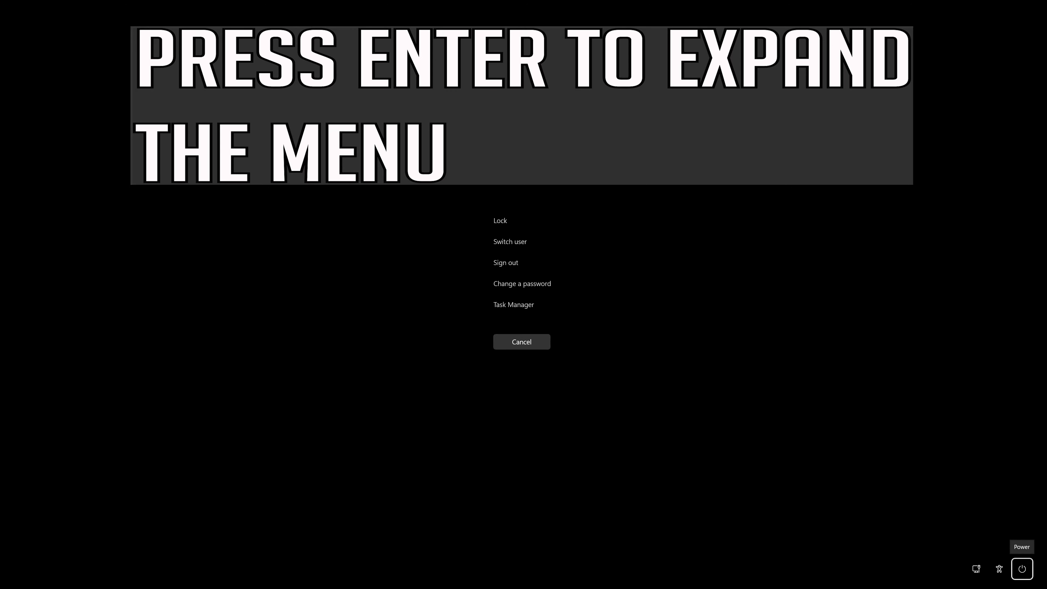
{"action": "key", "text": "Return"}
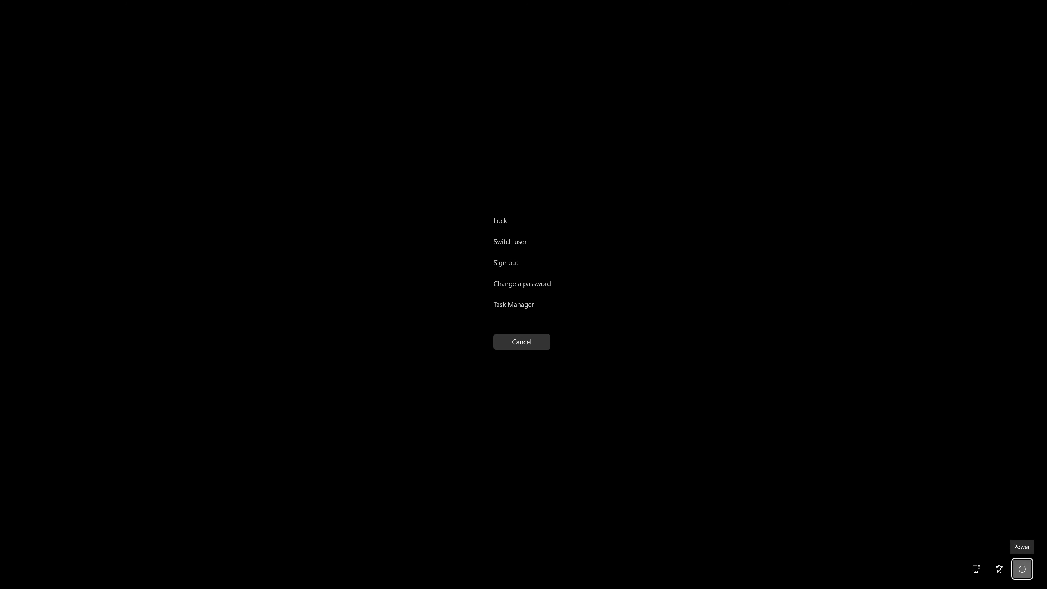